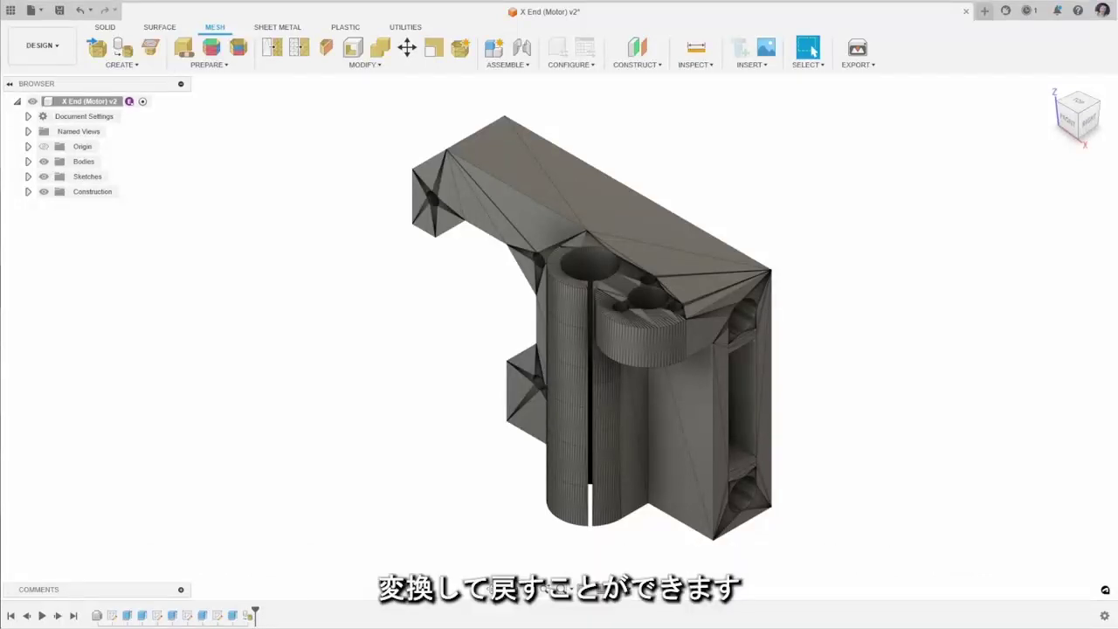
Step: Expand the Bodies folder in the Browser to list the Body1 mesh
{"action": "left_click", "coordinate": [28, 162]}
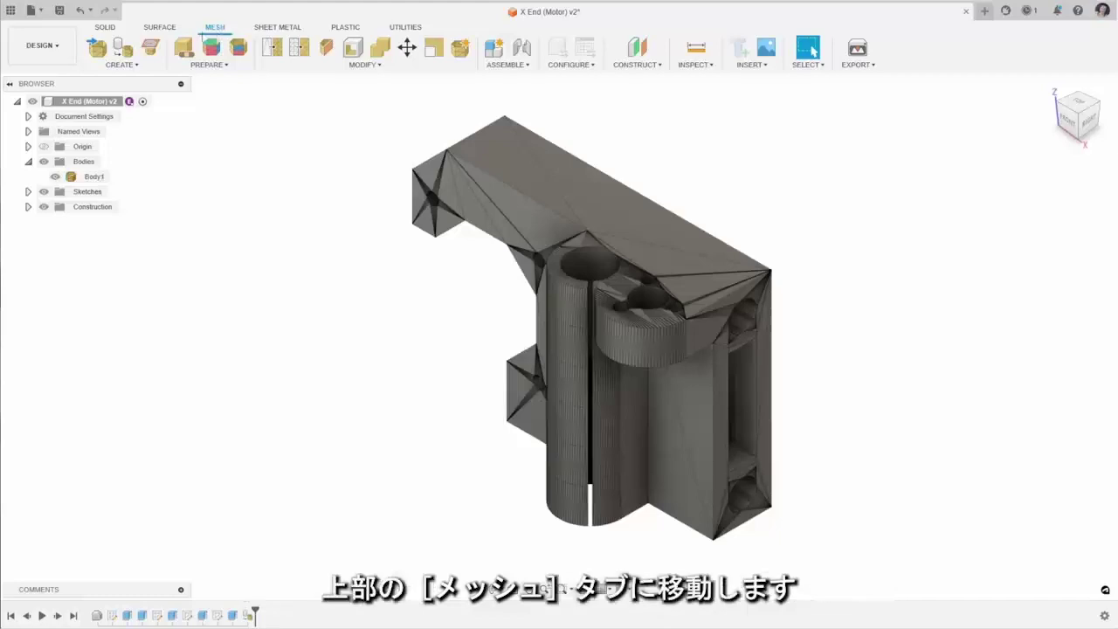
Step: Convert Body1 with Convert Mesh, keeping the Parametric operation and Faceted method
{"action": "left_click", "coordinate": [337, 66]}
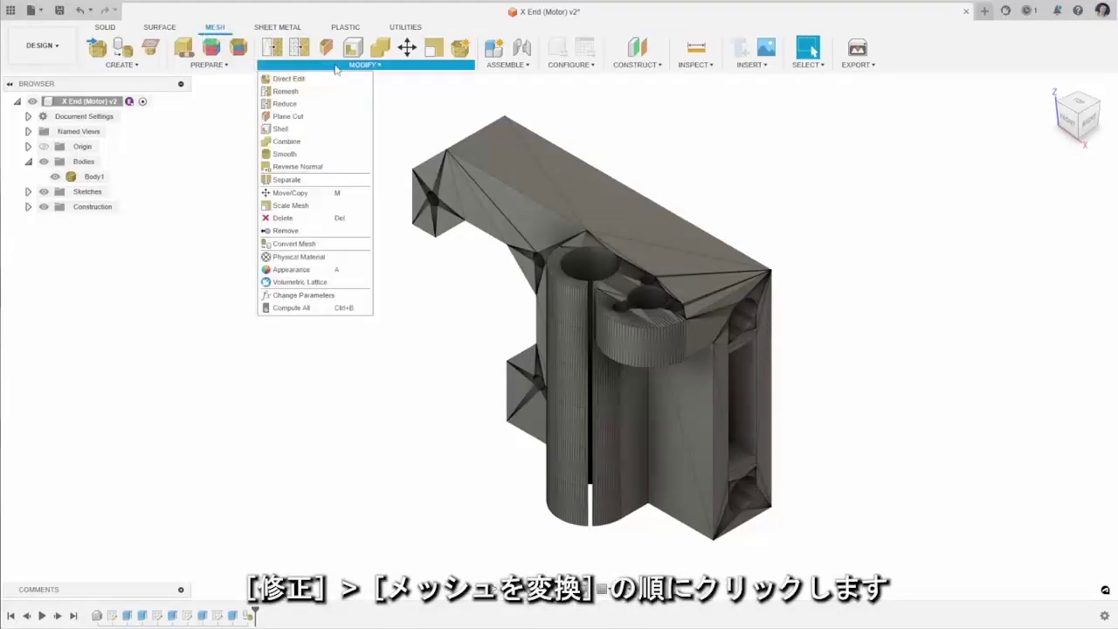
{"action": "left_click", "coordinate": [314, 244]}
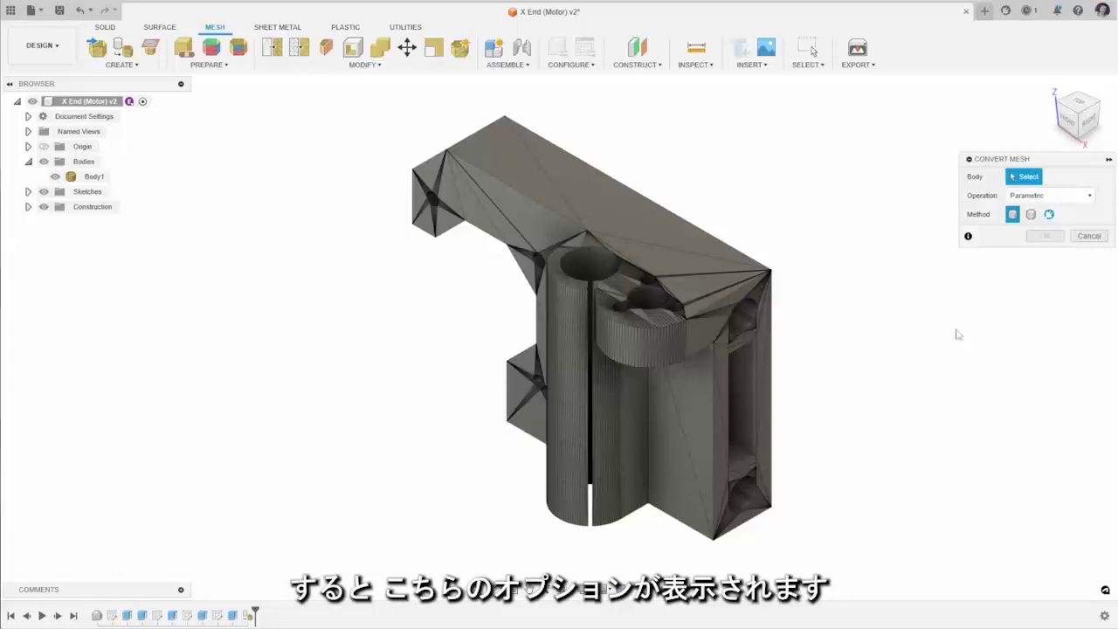
{"action": "left_click", "coordinate": [599, 206]}
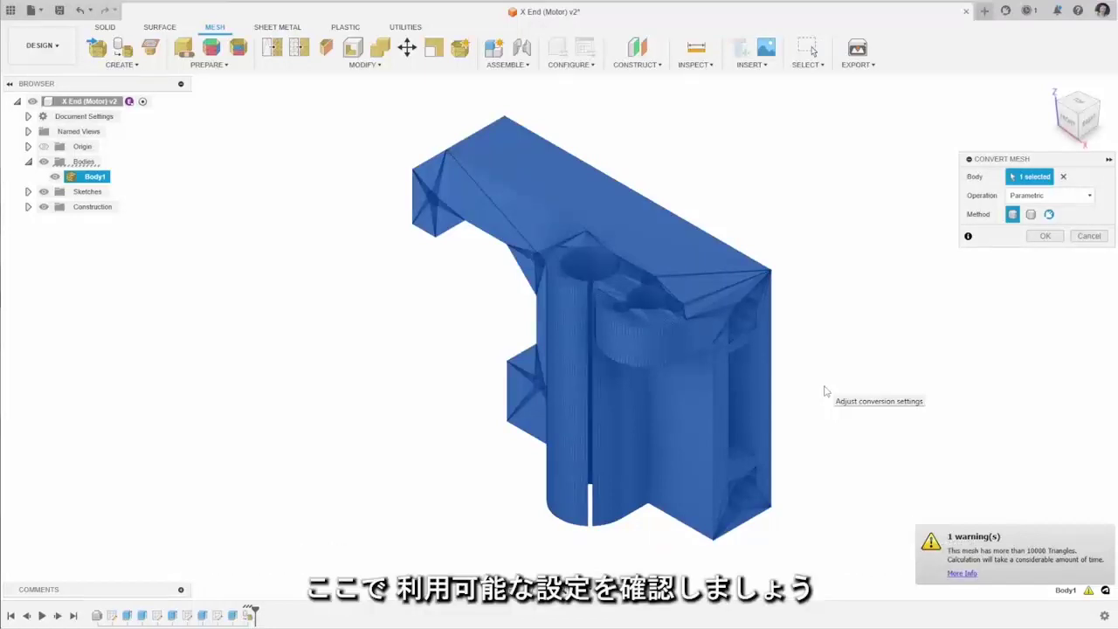
{"action": "left_click", "coordinate": [1077, 199]}
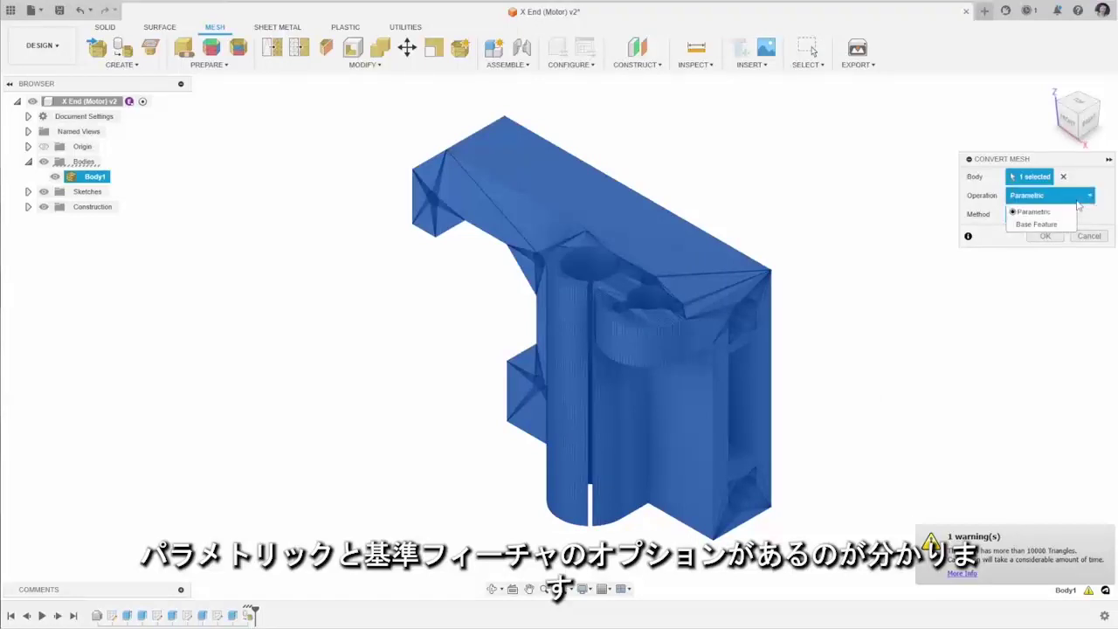
{"action": "left_click", "coordinate": [1074, 208]}
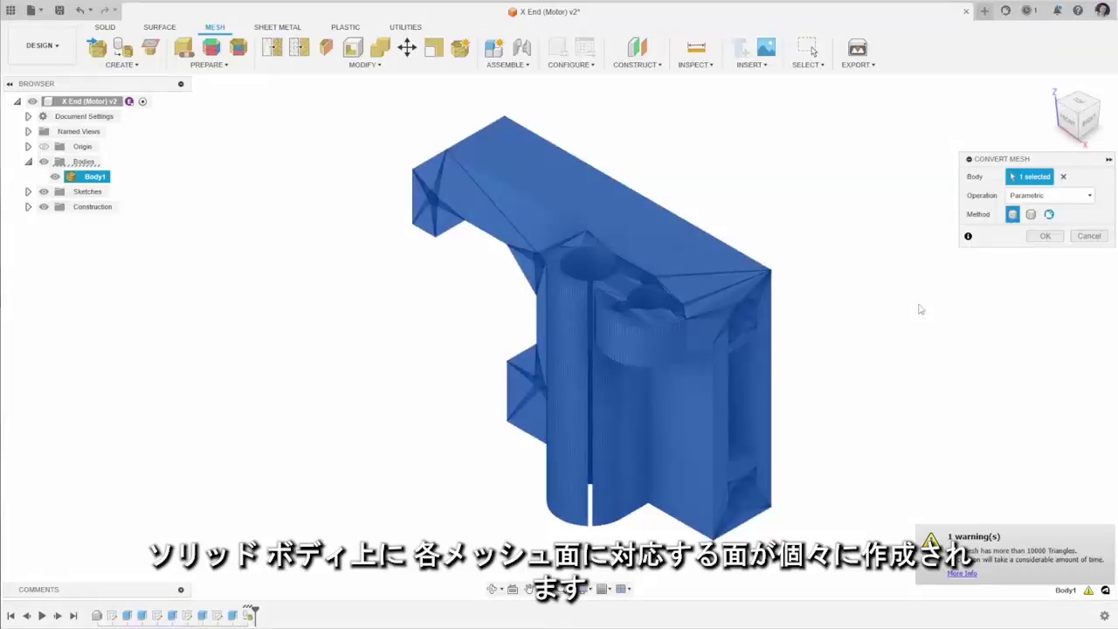
{"action": "left_click", "coordinate": [1045, 235]}
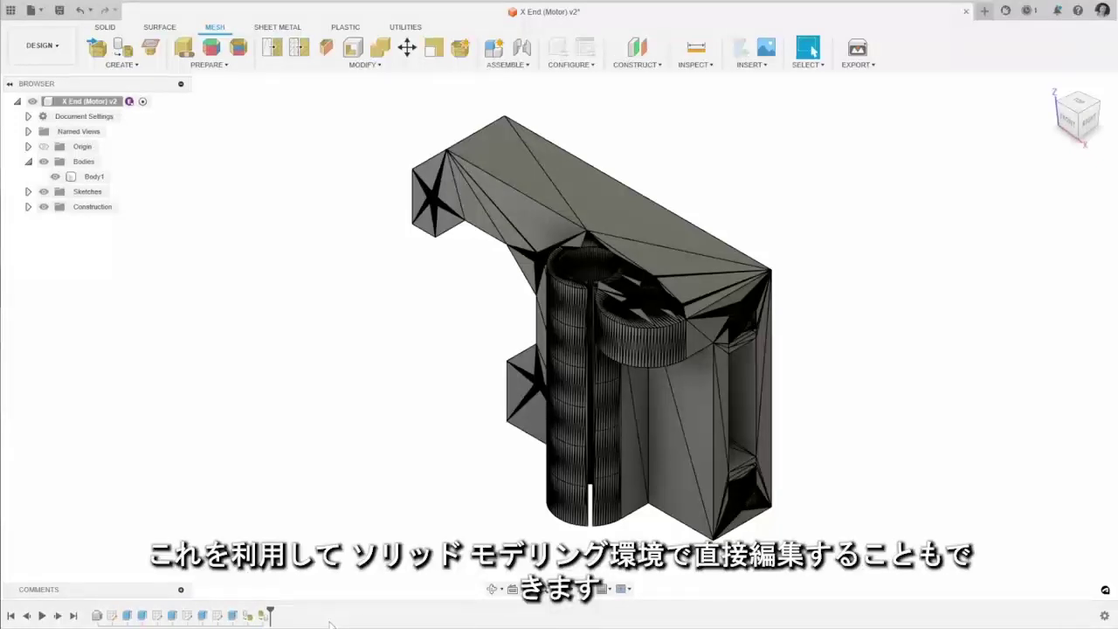
Step: Switch to the Solid tools and orbit to inspect the converted bracket
{"action": "left_click", "coordinate": [106, 27]}
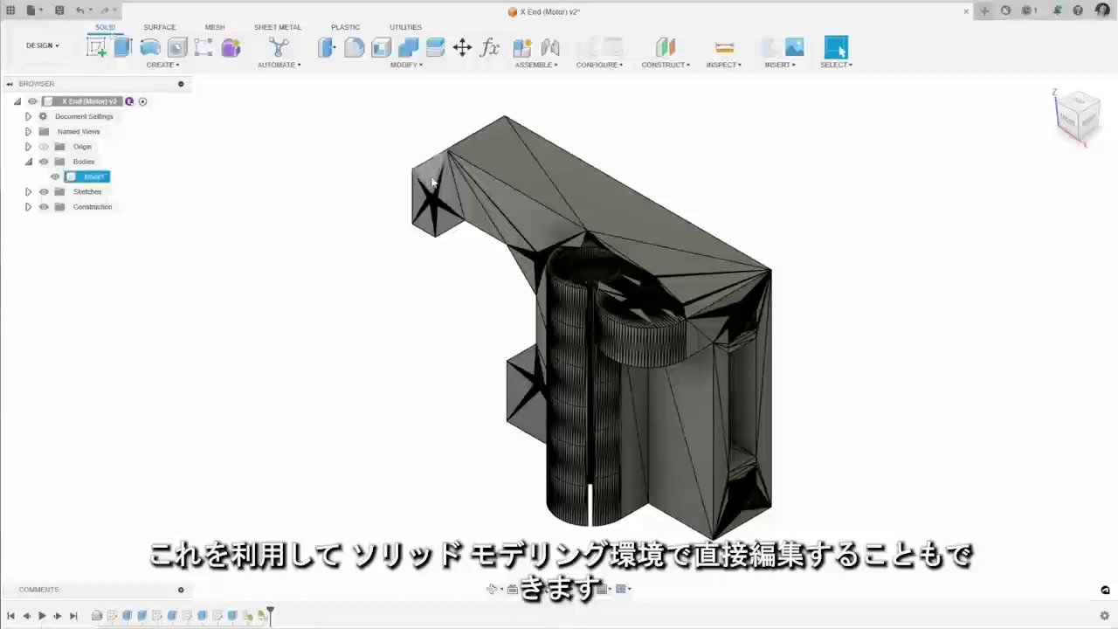
{"action": "middle_click_drag", "start_coordinate": [897, 368], "coordinate": [773, 188], "text": "shift"}
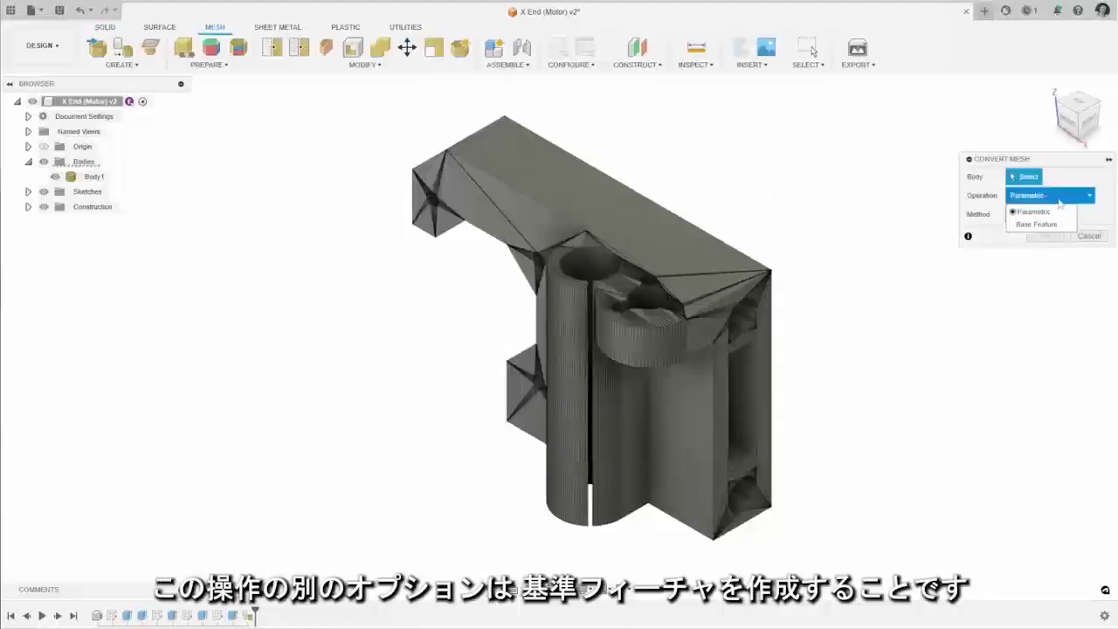
Step: Convert the Body1 mesh using the Base Feature operation
{"action": "left_click", "coordinate": [1036, 224]}
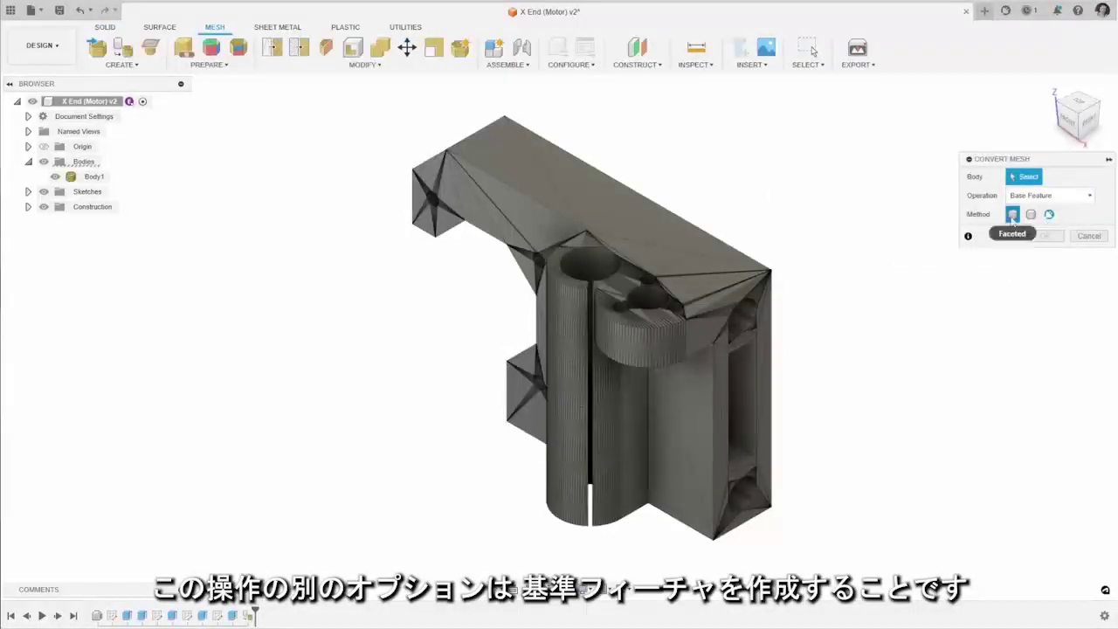
{"action": "left_click", "coordinate": [92, 176]}
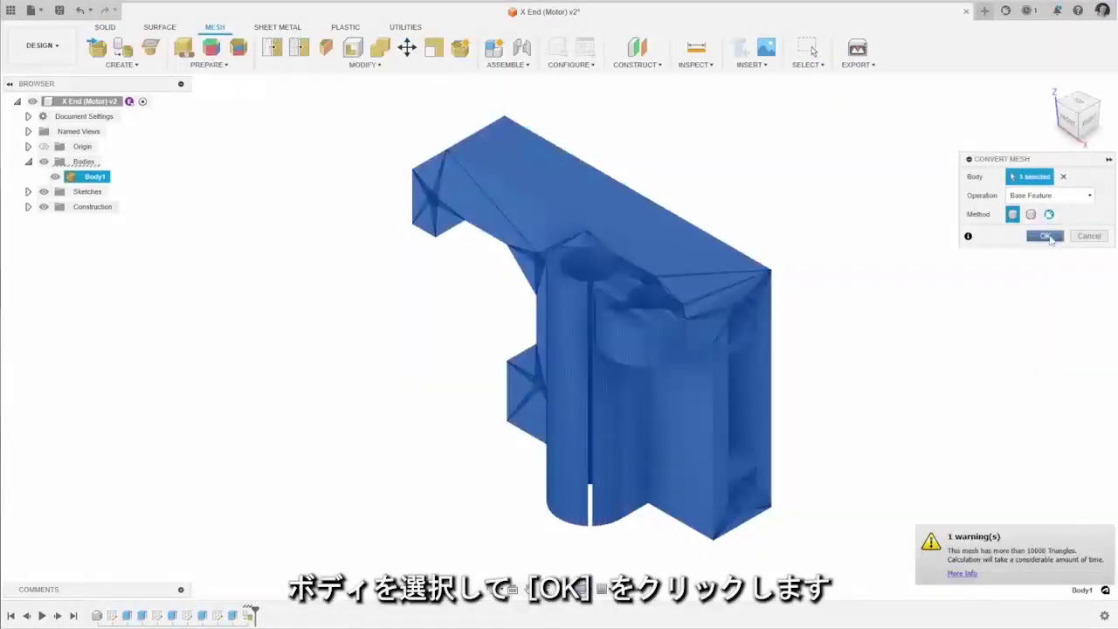
{"action": "left_click", "coordinate": [1048, 237]}
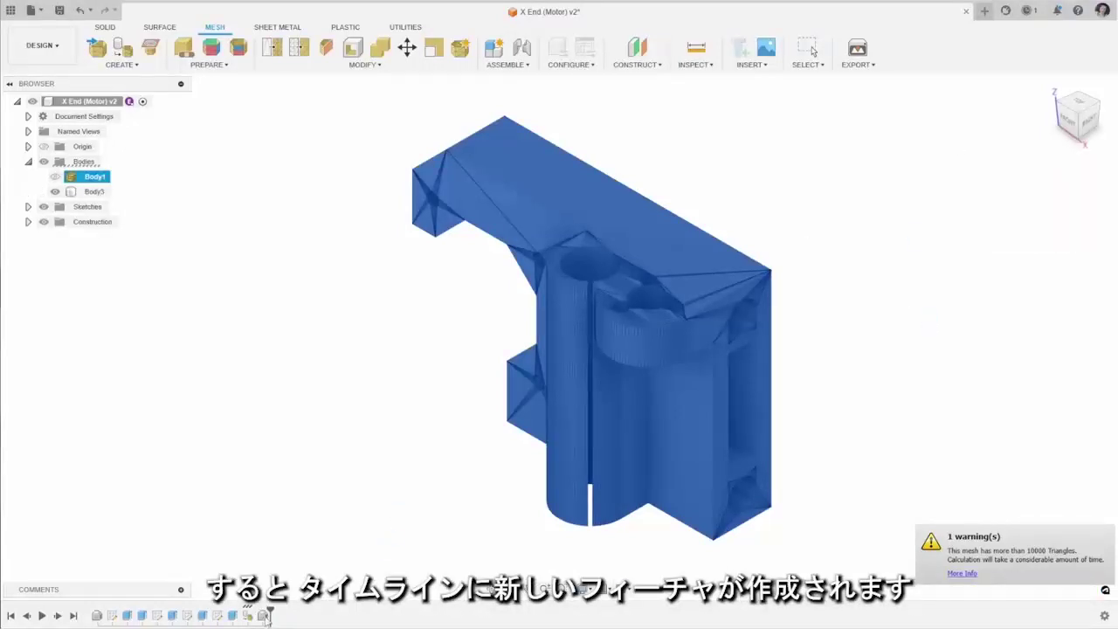
Step: Clear the selection, show the newly converted body and hide the original mesh
{"action": "left_click", "coordinate": [810, 49]}
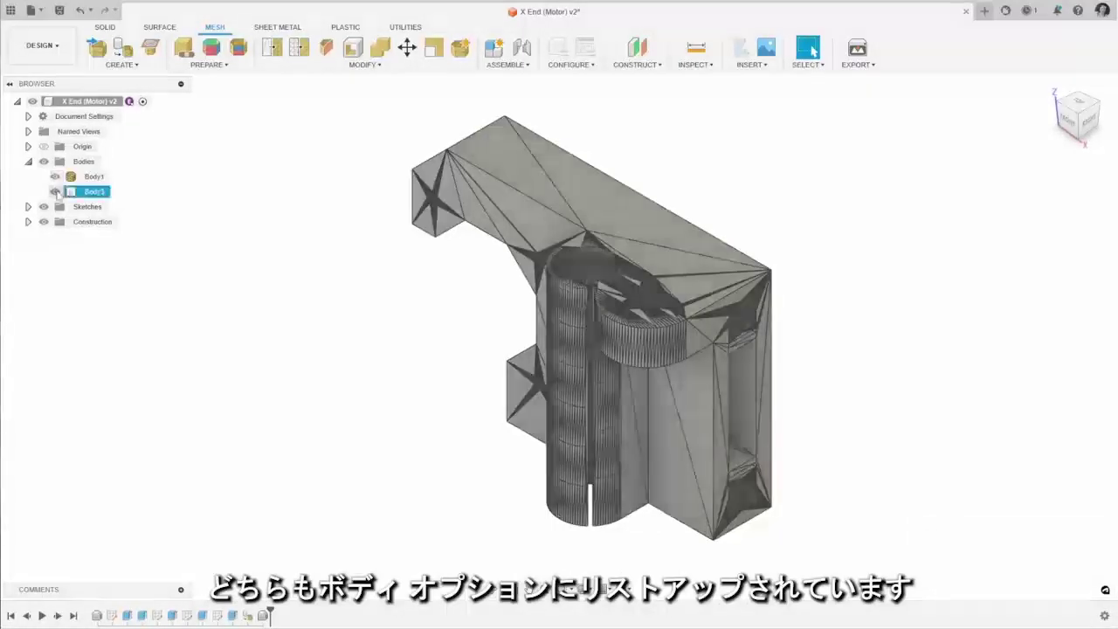
{"action": "left_click", "coordinate": [54, 191]}
{"action": "left_click", "coordinate": [55, 176]}
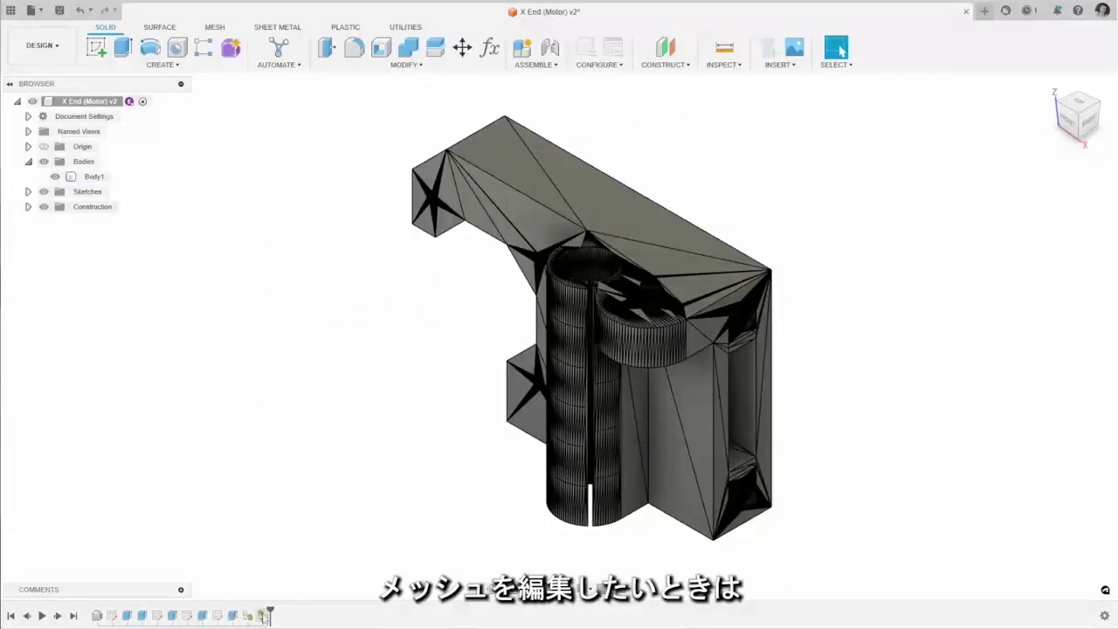
Step: Edit the Convert Mesh feature in the timeline to use the Prismatic method
{"action": "left_click", "coordinate": [263, 616]}
{"action": "right_click", "coordinate": [264, 616]}
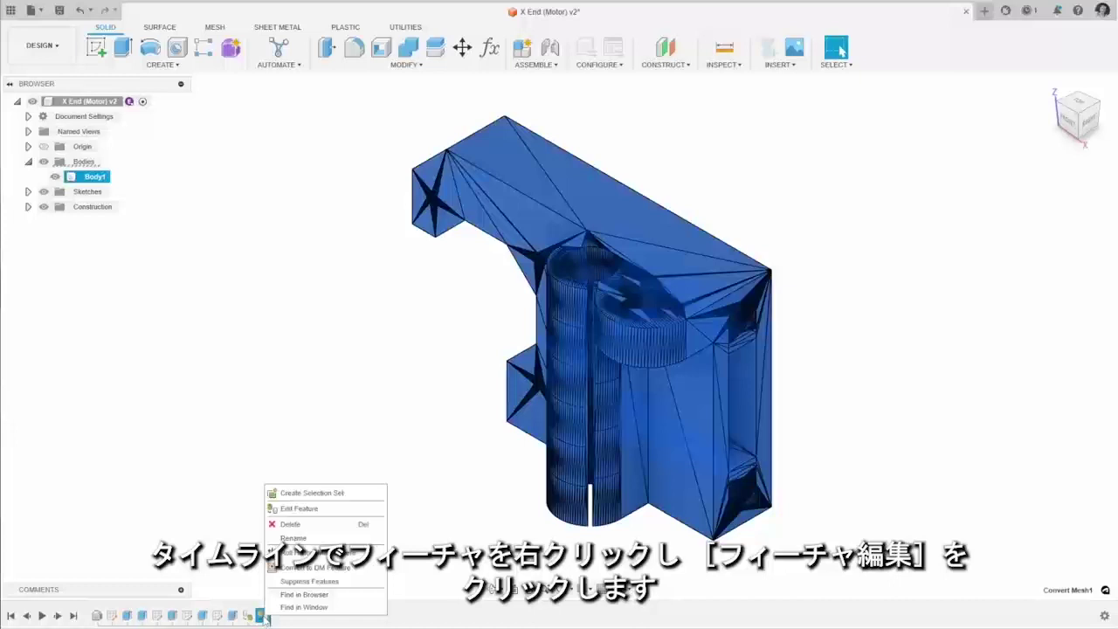
{"action": "left_click", "coordinate": [333, 509]}
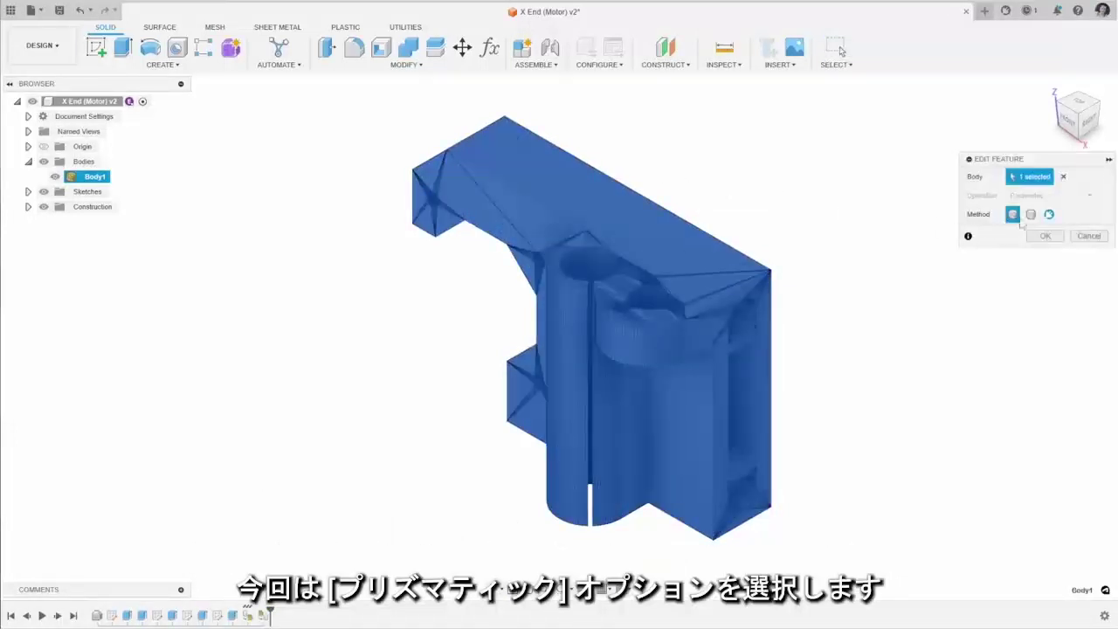
{"action": "left_click", "coordinate": [1031, 215]}
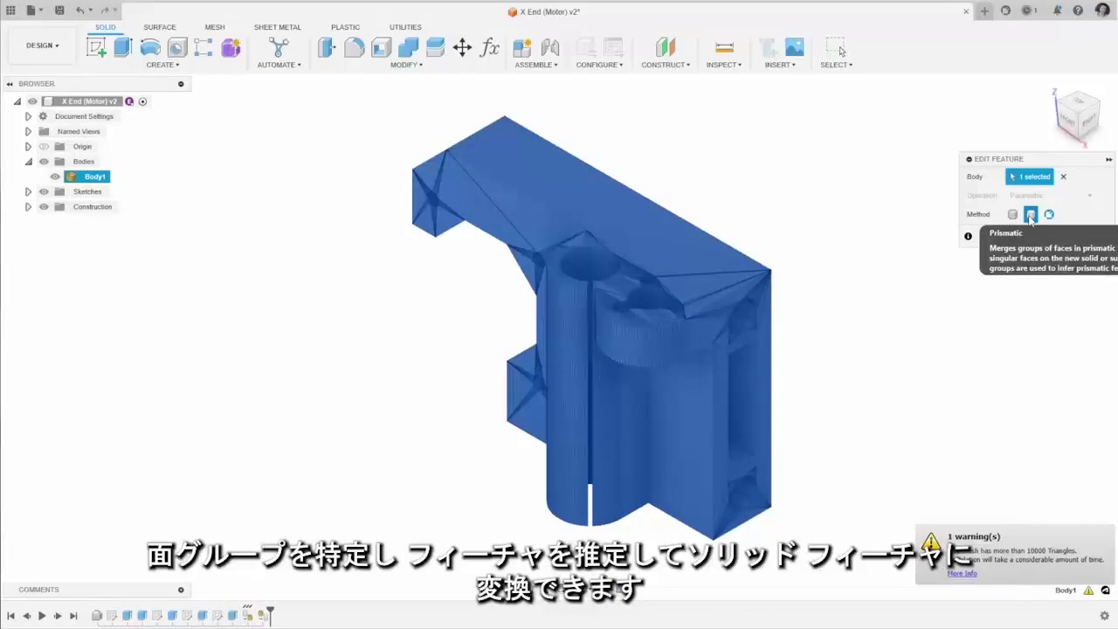
{"action": "left_click", "coordinate": [1047, 237]}
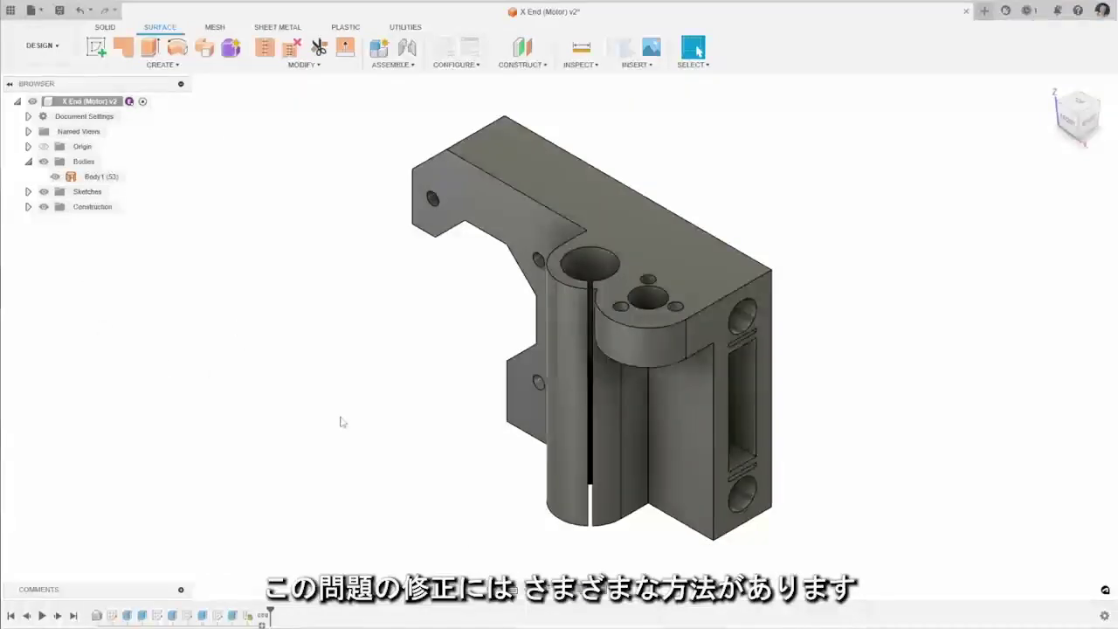
Step: Patch the bracket's open boundary loop, creating the new surface body Body5
{"action": "middle_click_drag", "start_coordinate": [420, 389], "coordinate": [502, 347], "text": "shift"}
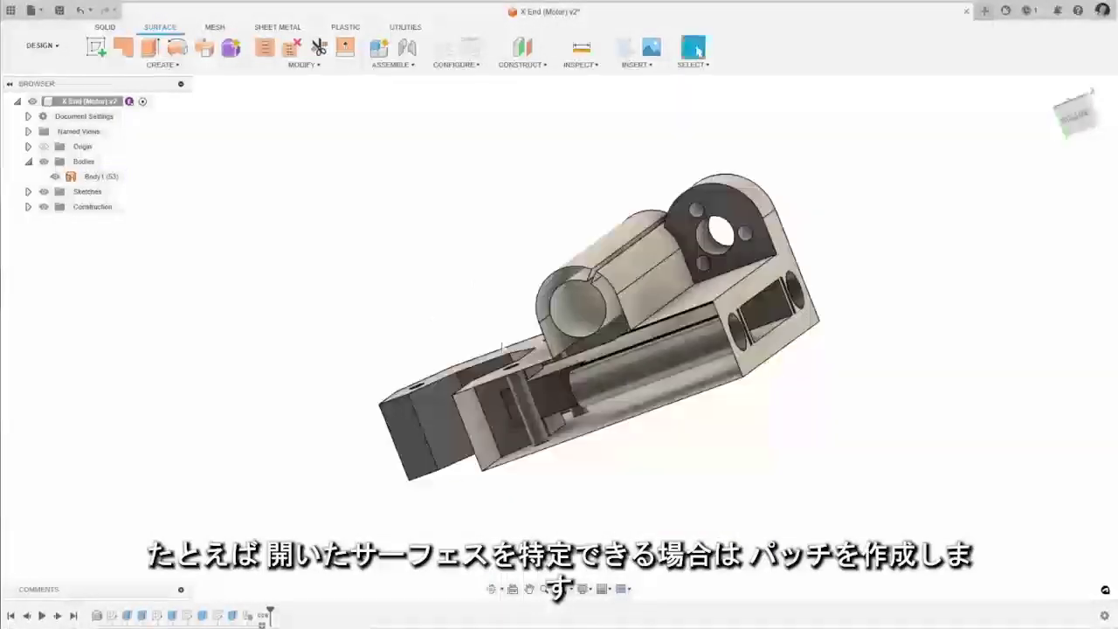
{"action": "left_click", "coordinate": [297, 67]}
{"action": "mouse_move", "coordinate": [162, 65]}
{"action": "left_click", "coordinate": [131, 184]}
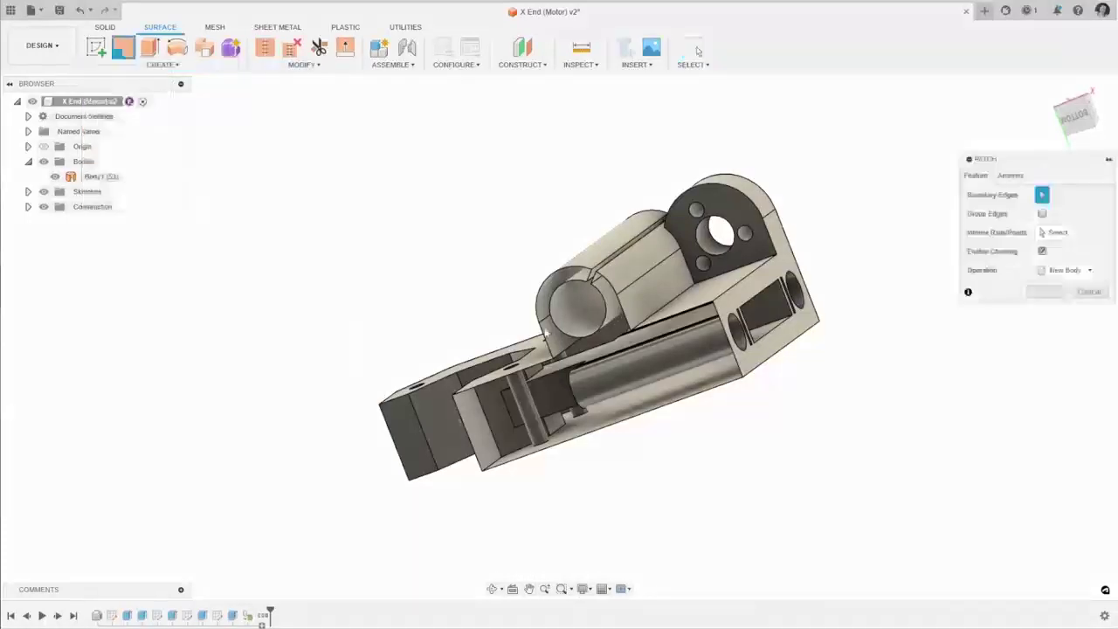
{"action": "left_click", "coordinate": [547, 345]}
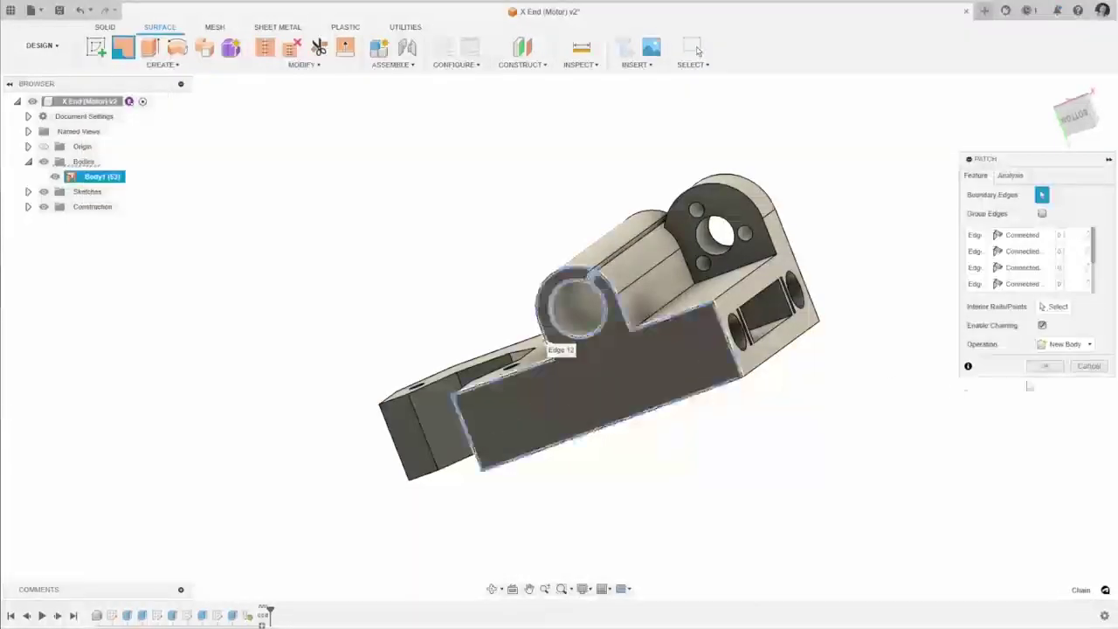
{"action": "left_click", "coordinate": [1045, 365]}
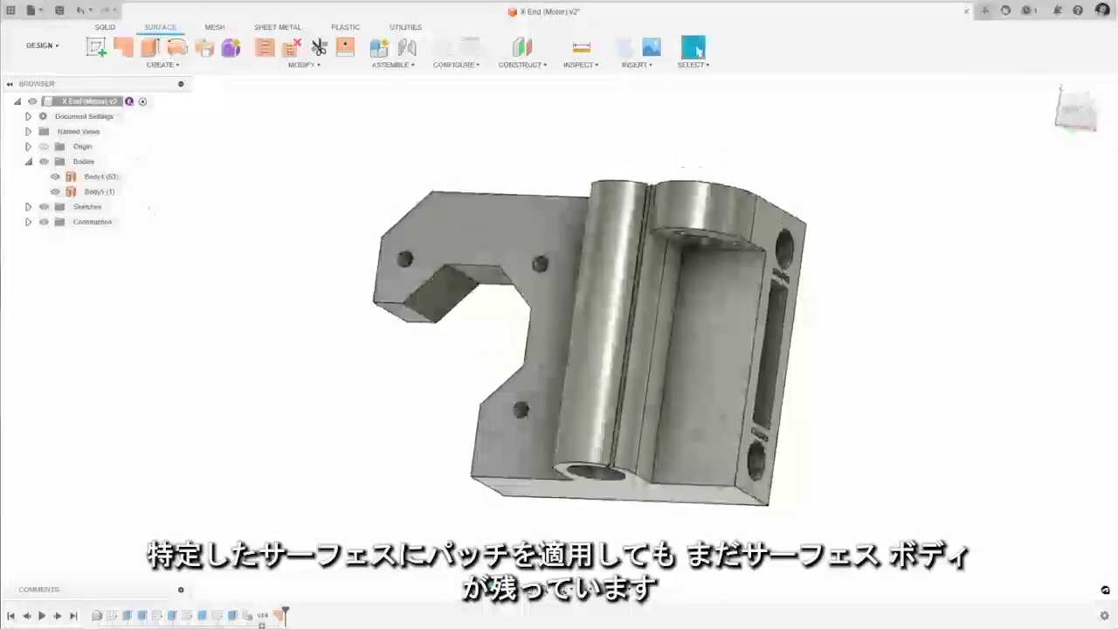
Step: Stitch Body1 and Body5 into one solid body and return to the Home view
{"action": "left_click", "coordinate": [270, 65]}
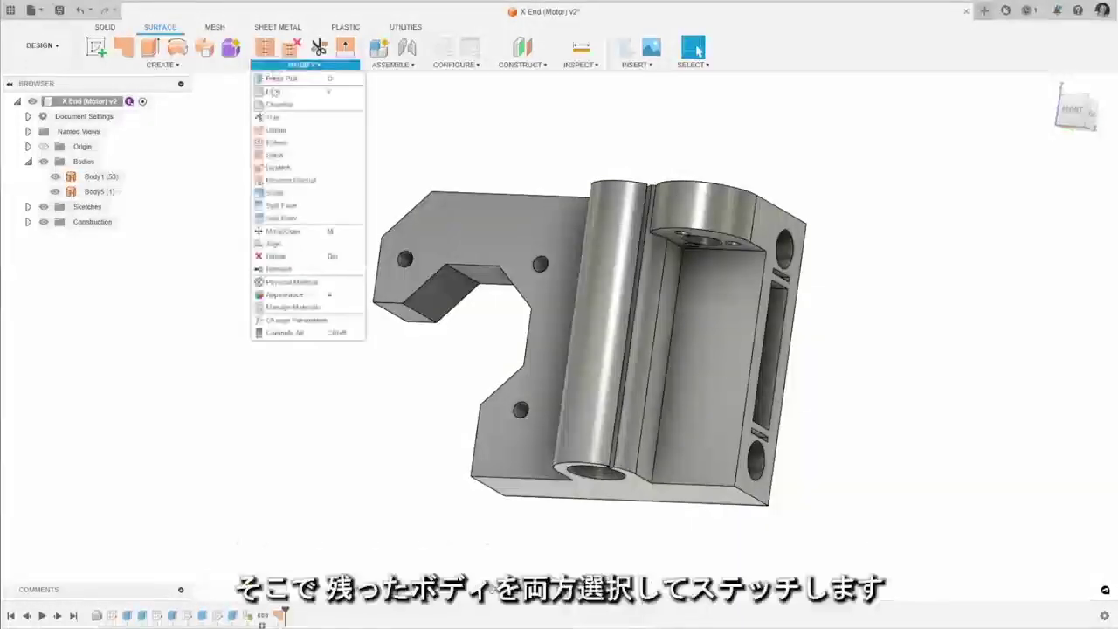
{"action": "left_click", "coordinate": [277, 155]}
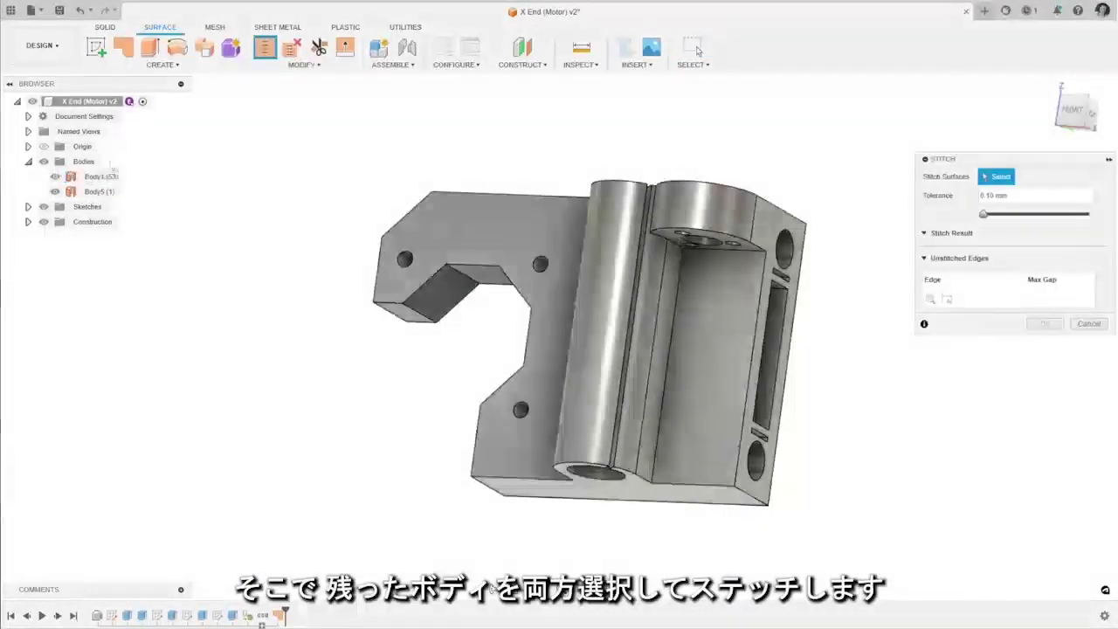
{"action": "left_click", "coordinate": [101, 177]}
{"action": "left_click", "coordinate": [100, 191]}
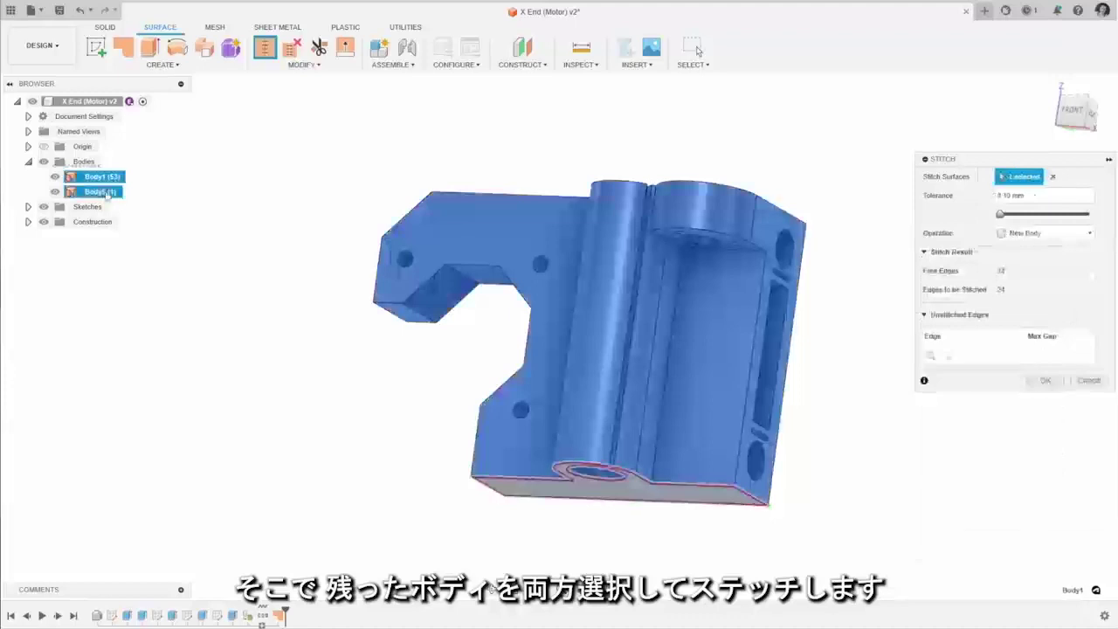
{"action": "left_click", "coordinate": [1046, 381]}
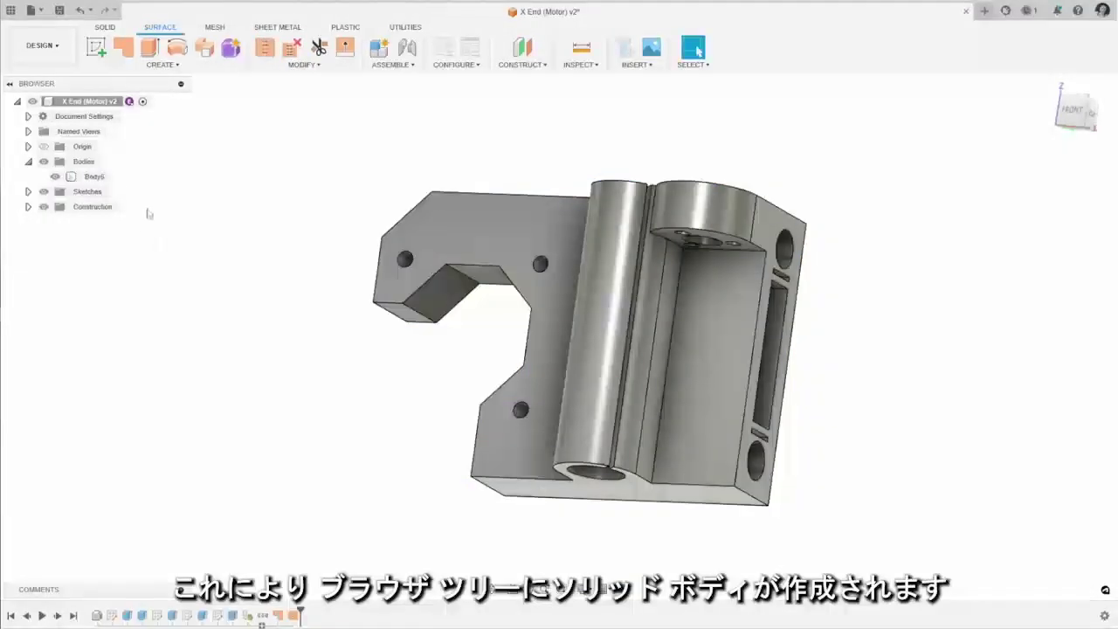
{"action": "left_click", "coordinate": [1053, 87]}
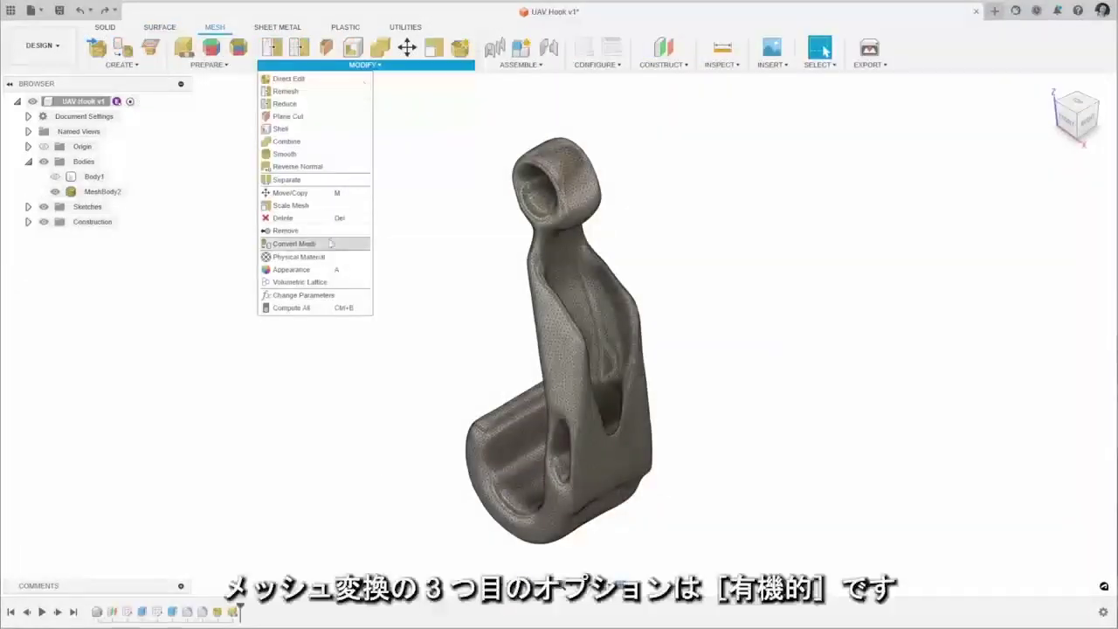
Step: Start Convert Mesh on the UAV Hook design's mesh
{"action": "left_click", "coordinate": [331, 244]}
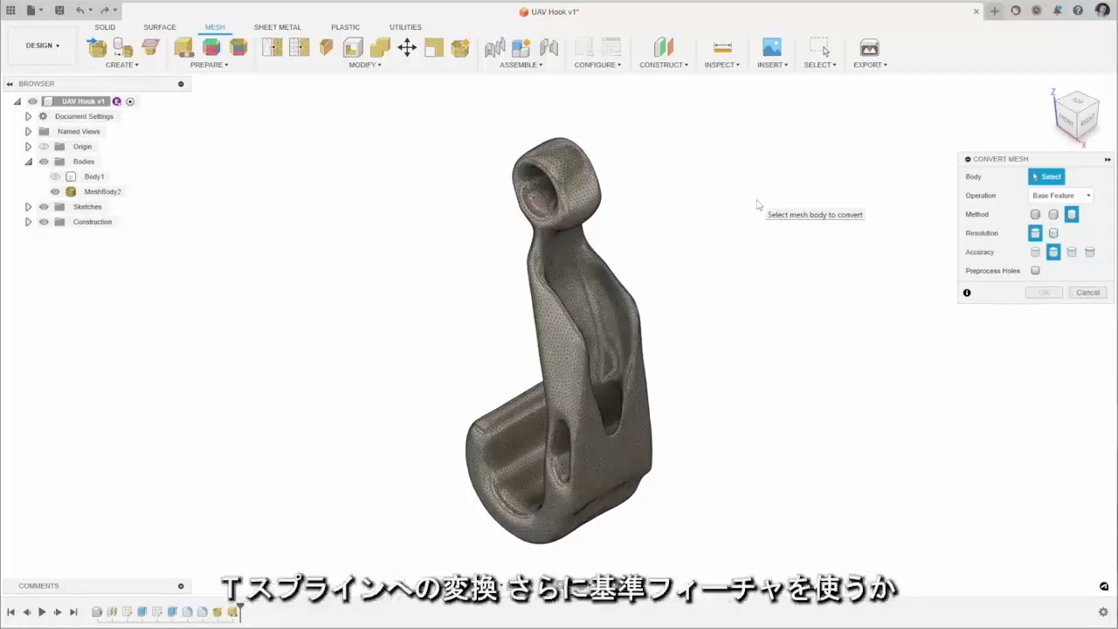
Step: Convert the hook mesh body using the Parametric operation and Organic method
{"action": "left_click", "coordinate": [1086, 197]}
{"action": "left_click", "coordinate": [1057, 208]}
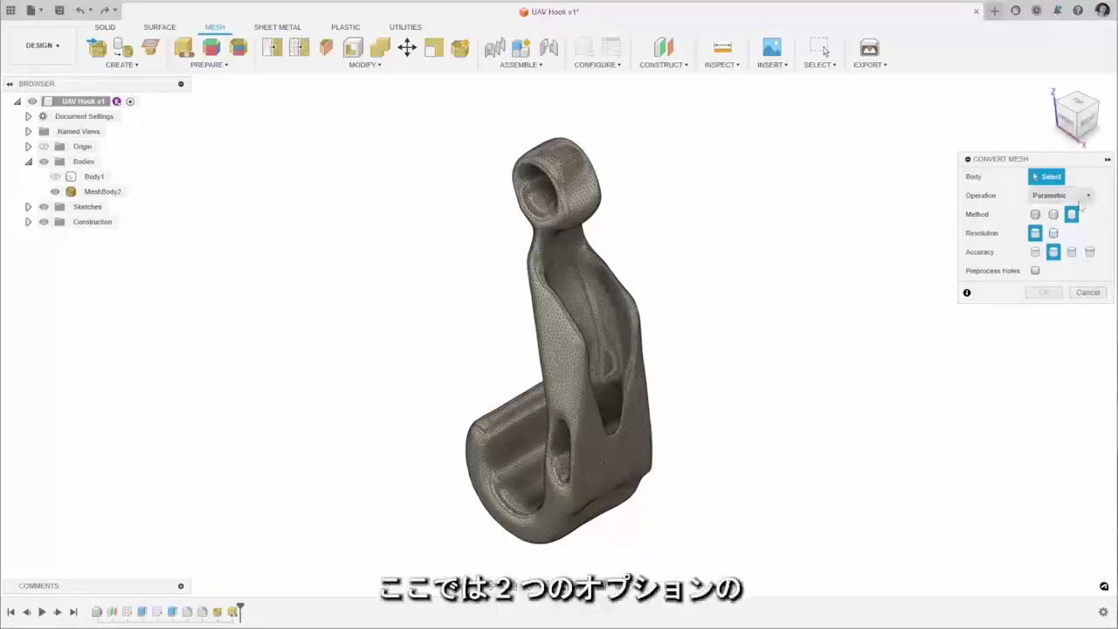
{"action": "left_click", "coordinate": [1083, 197]}
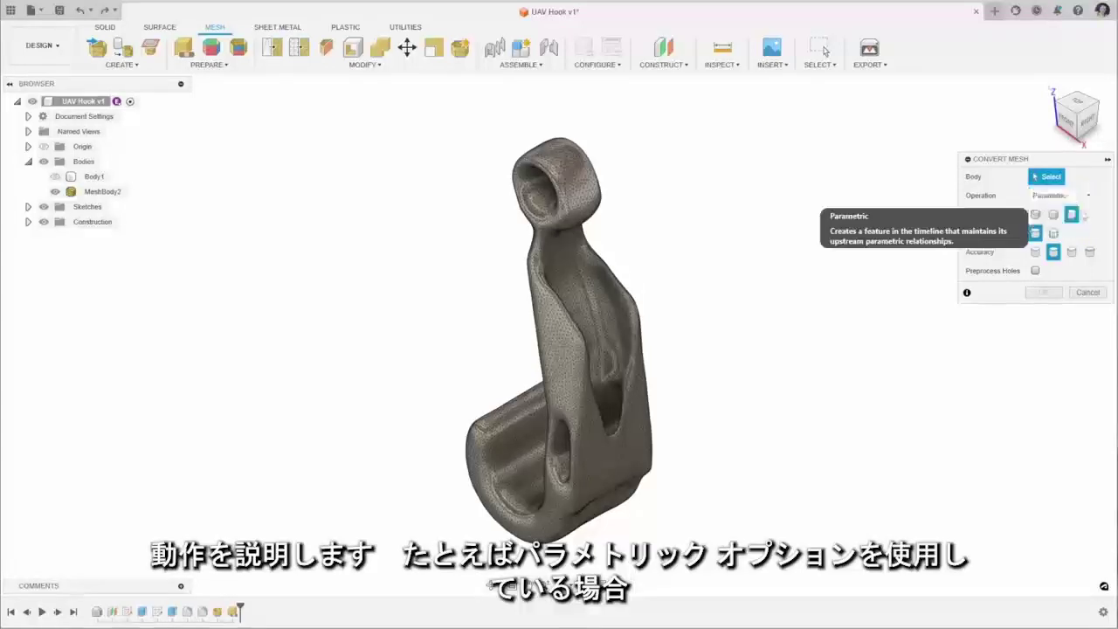
{"action": "left_click", "coordinate": [1081, 212]}
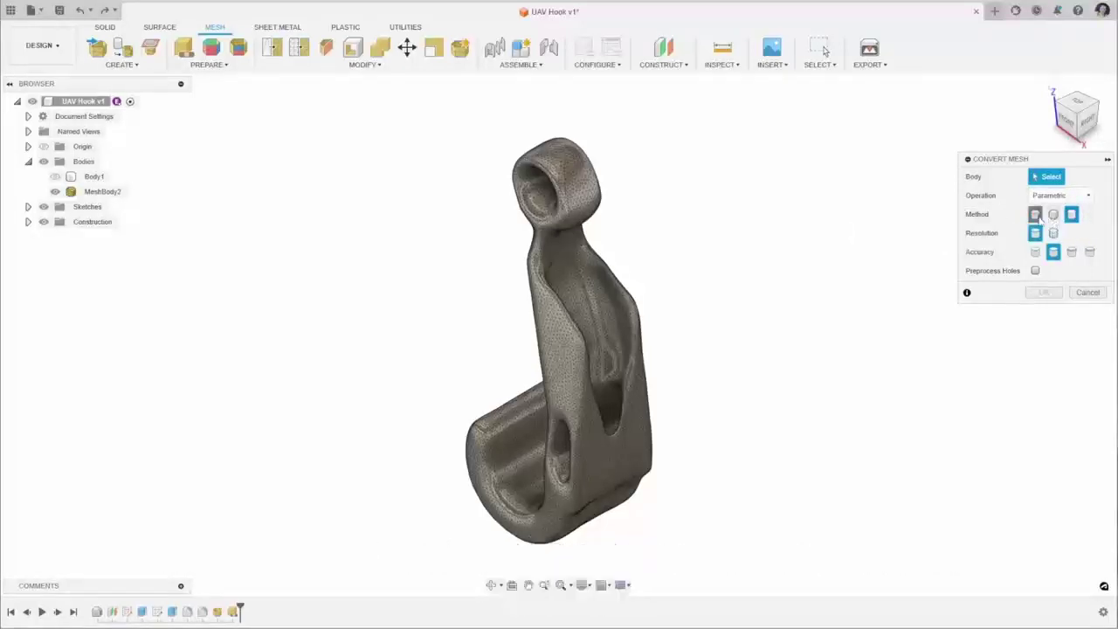
{"action": "left_click", "coordinate": [1035, 214]}
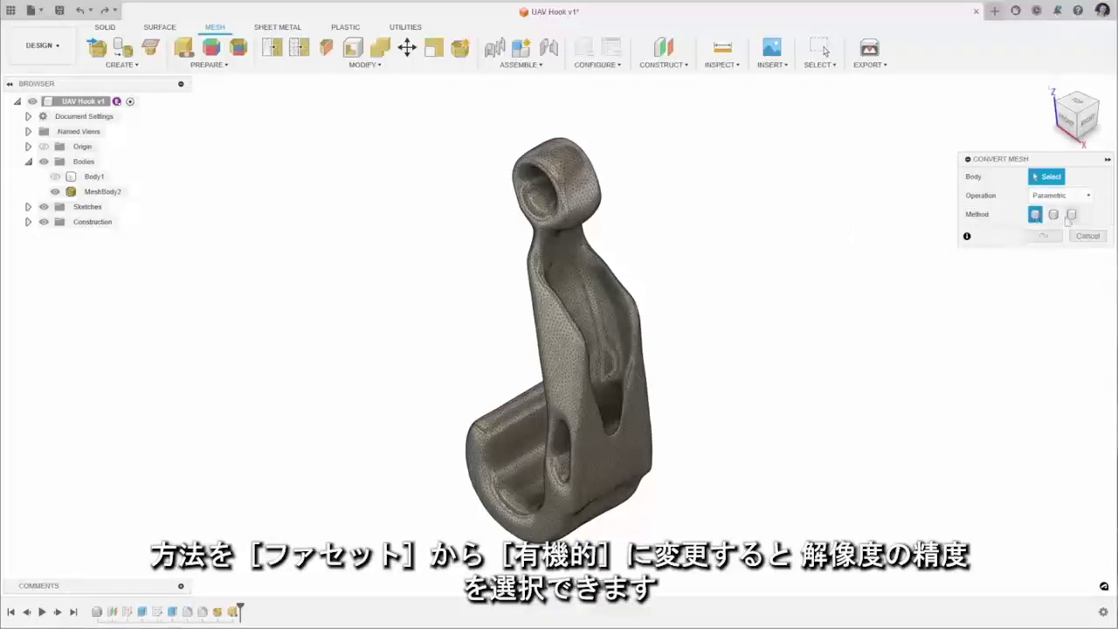
{"action": "left_click", "coordinate": [1071, 214]}
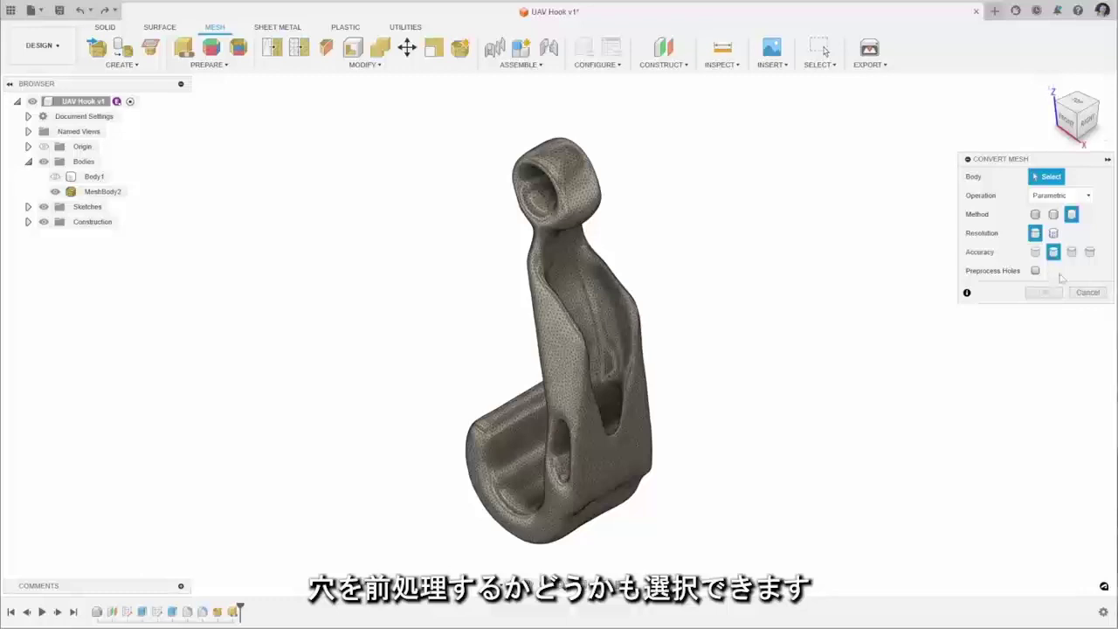
{"action": "left_click", "coordinate": [578, 268]}
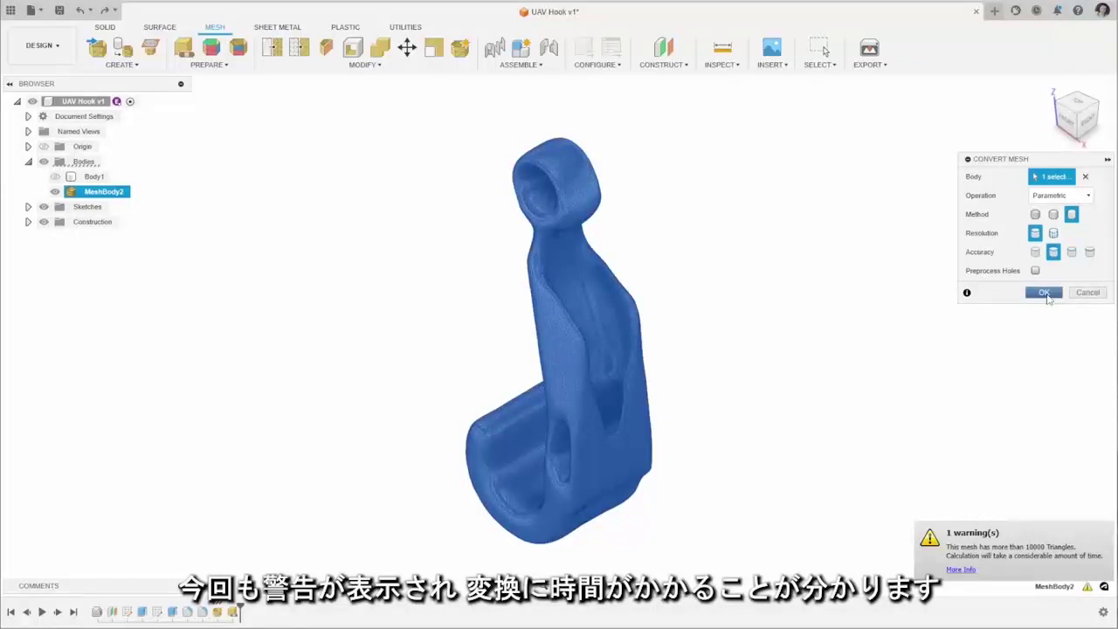
{"action": "left_click", "coordinate": [1044, 293]}
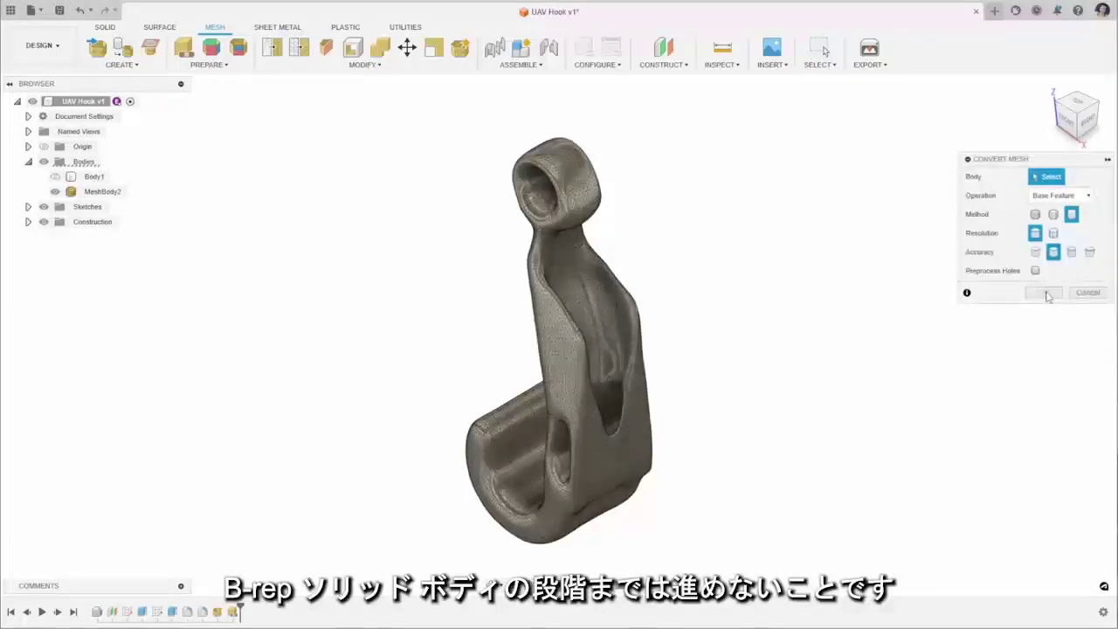
Step: Convert the hook mesh to a T-spline form, then Finish Form into smooth body MeshBody2 (1)
{"action": "left_click", "coordinate": [1047, 294]}
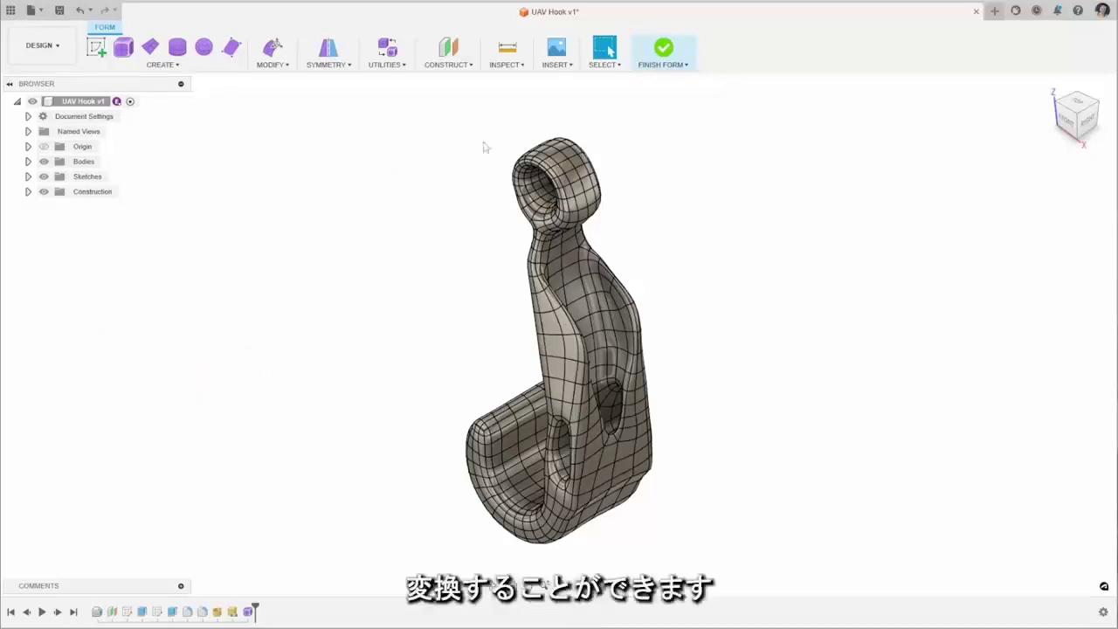
{"action": "left_click", "coordinate": [664, 49]}
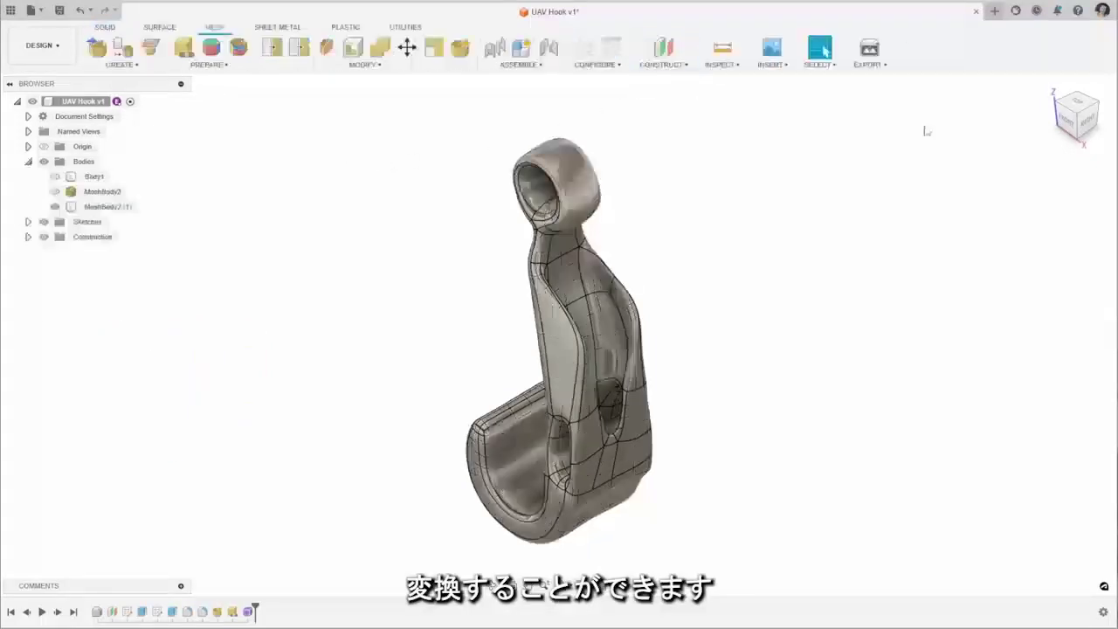